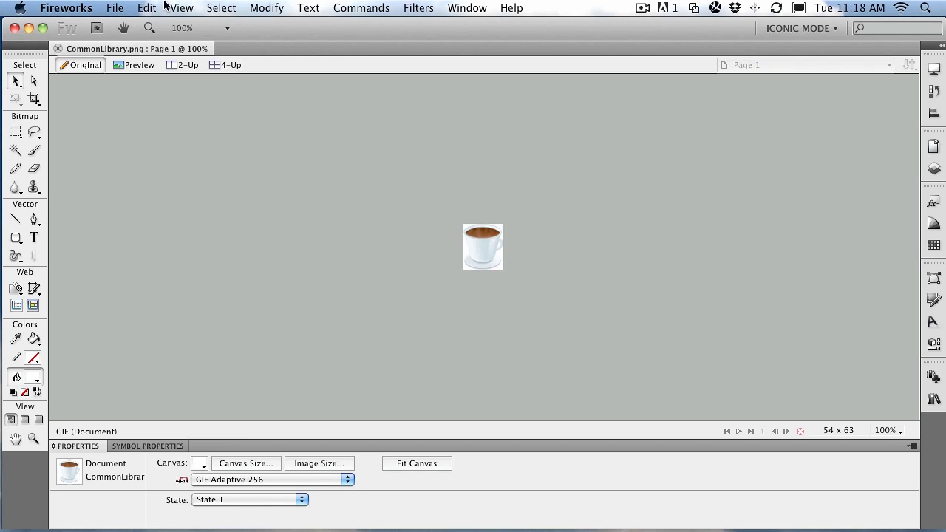
Select the CoffeeCup symbol and float its Document Library panel over the canvas.
click(478, 256)
double_click(478, 256)
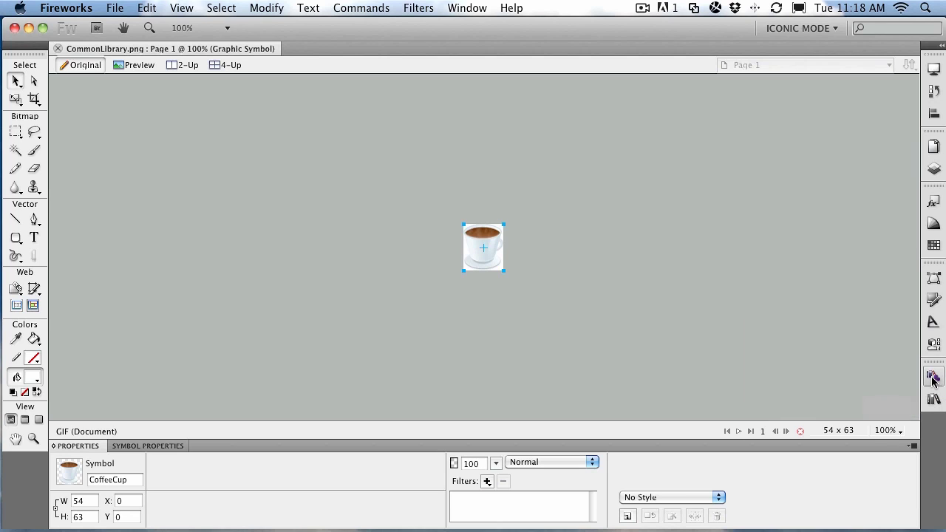
click(932, 378)
drag(798, 326, 563, 159)
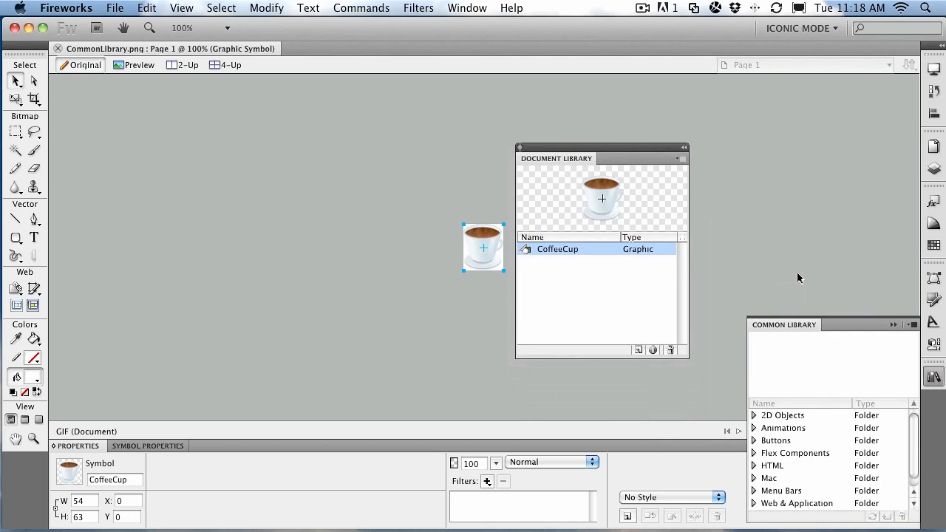
click(896, 321)
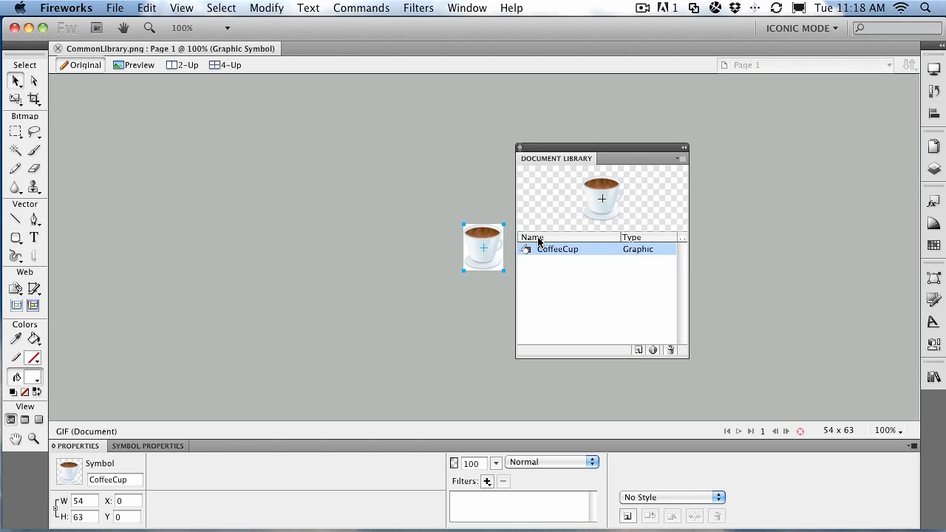
Export CoffeeCup via Save to Common Library as CoffeeCup.graphic in Custom Symbols.
click(678, 158)
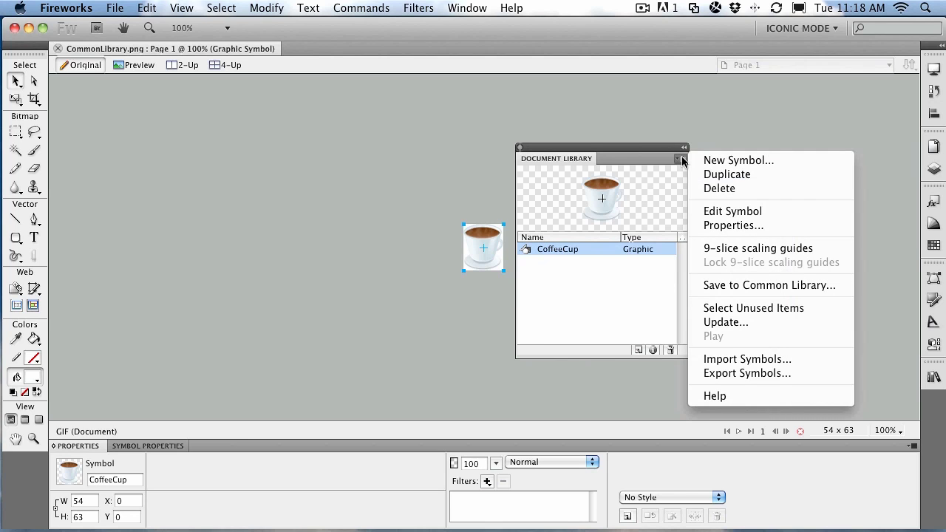
click(722, 288)
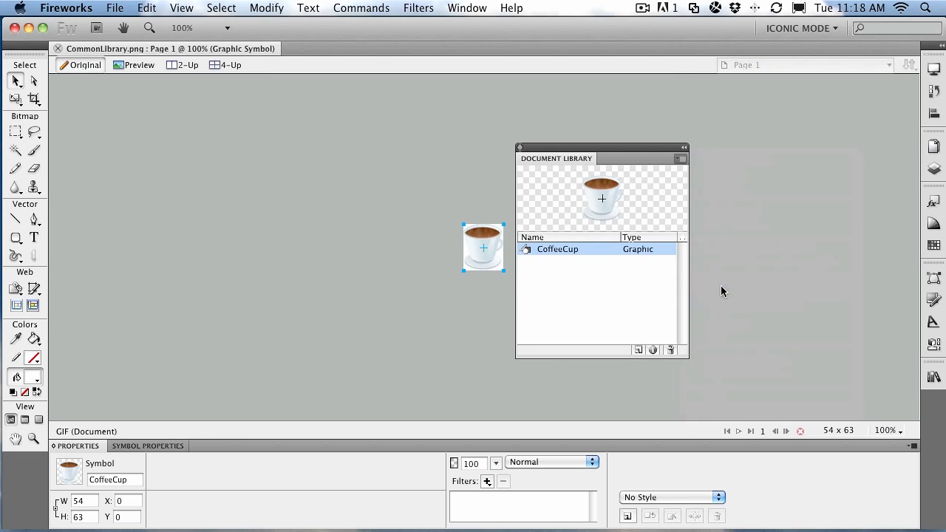
drag(492, 79, 541, 90)
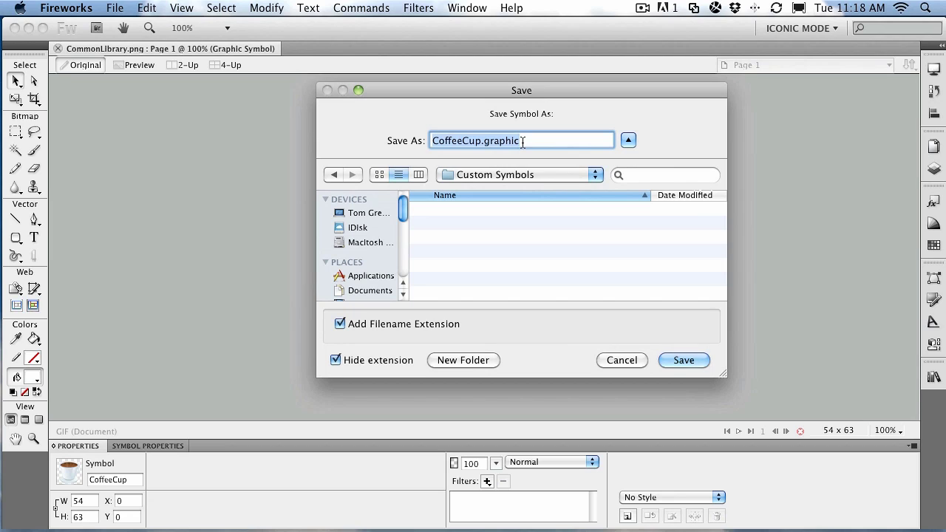
click(466, 176)
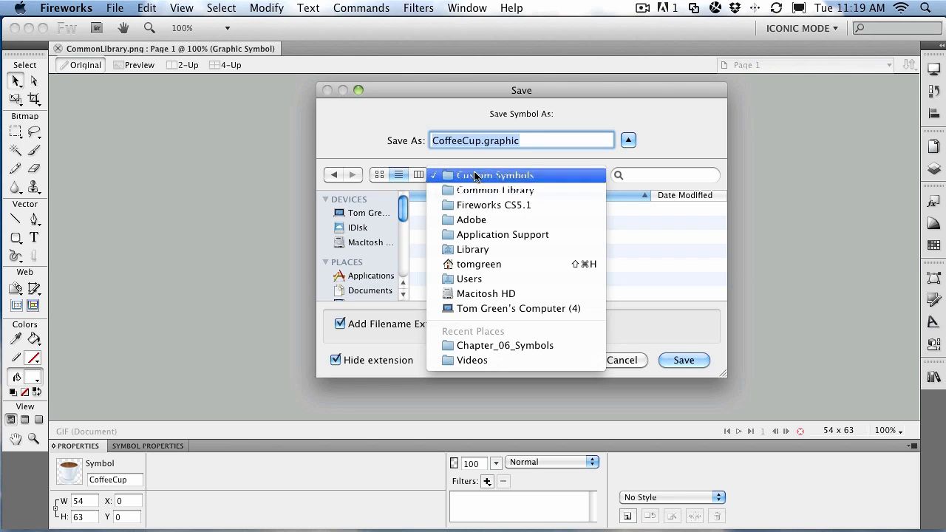
click(475, 144)
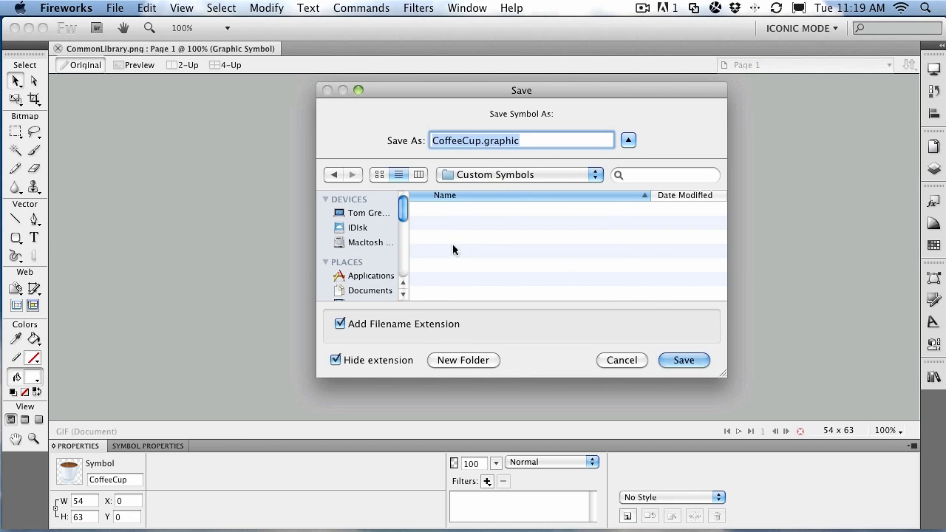
click(674, 360)
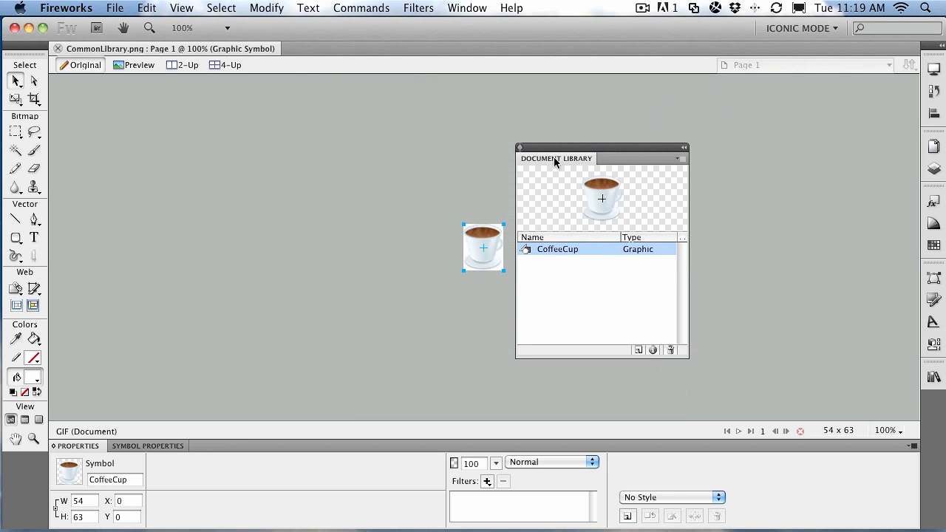
Dock the Document Library and float the Common Library panel instead.
click(682, 148)
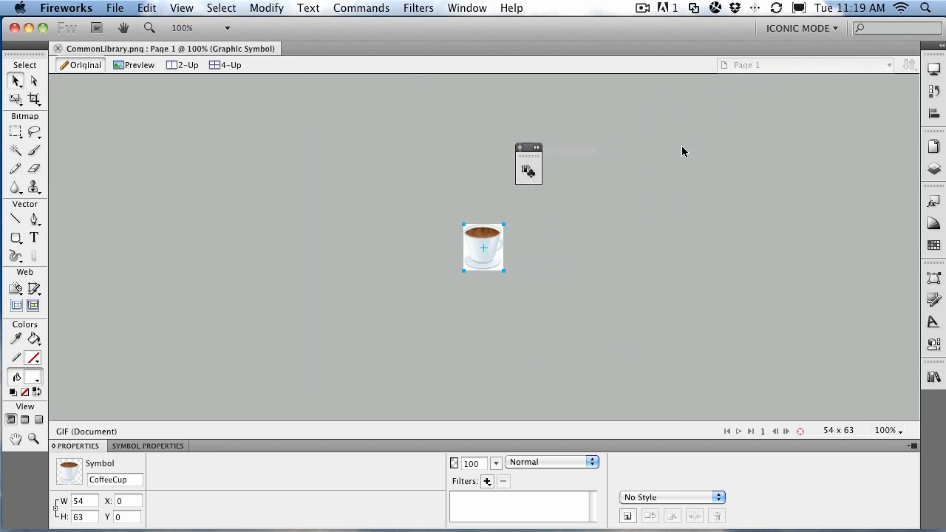
mouse_move(528, 148)
mouse_down()
mouse_move(933, 399)
mouse_move(933, 380)
mouse_up()
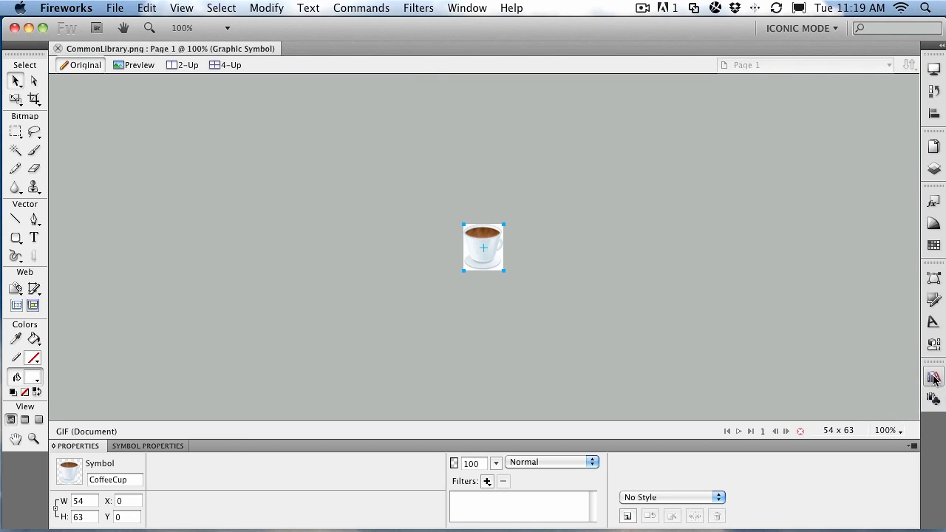
click(933, 377)
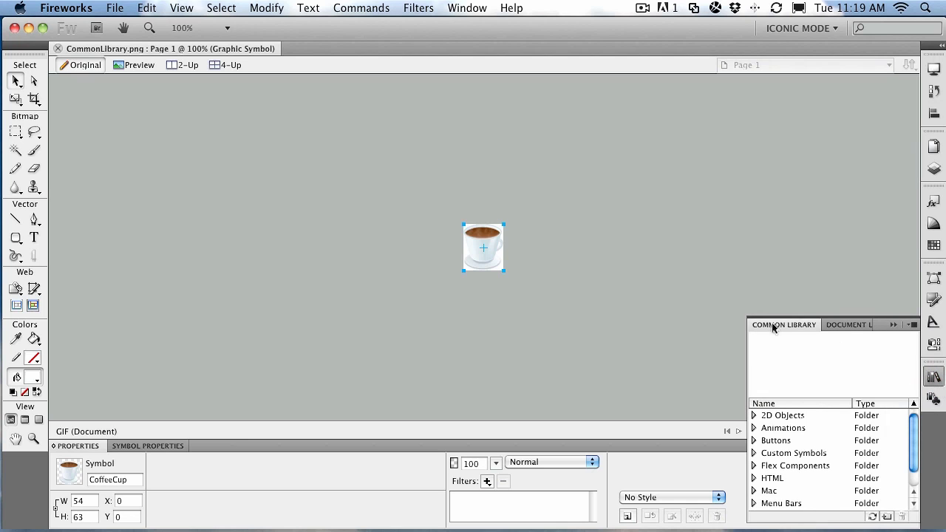
mouse_move(768, 324)
mouse_down()
mouse_move(461, 116)
mouse_move(556, 114)
mouse_up()
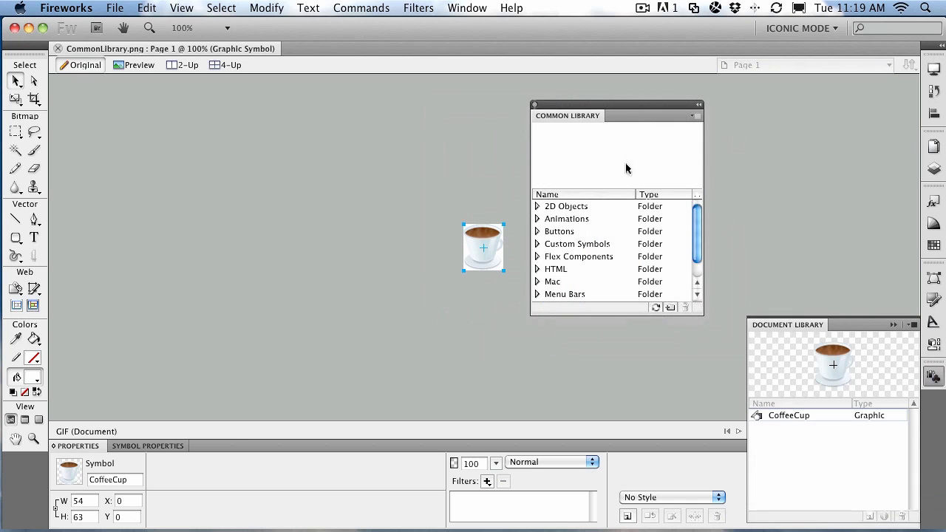
click(887, 325)
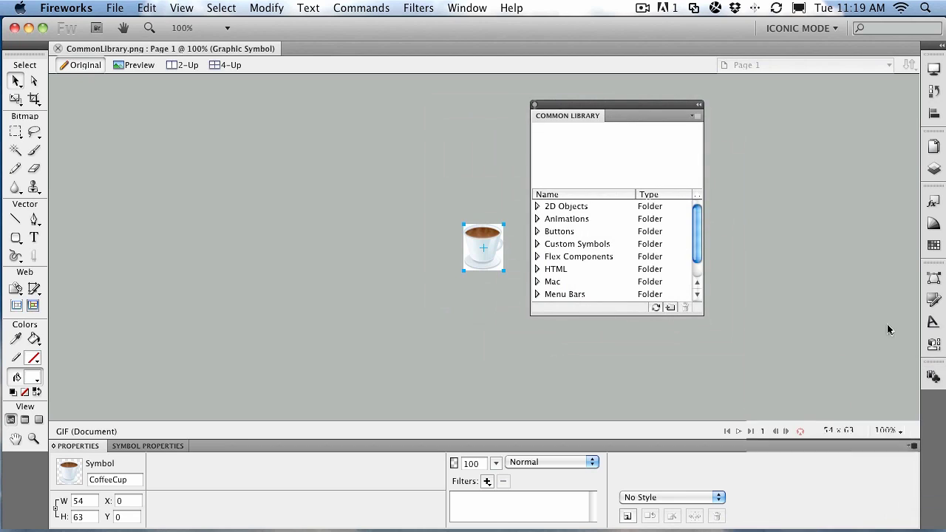
Preview CoffeeCup under Custom Symbols, then collapse and dock the Common Library.
click(537, 244)
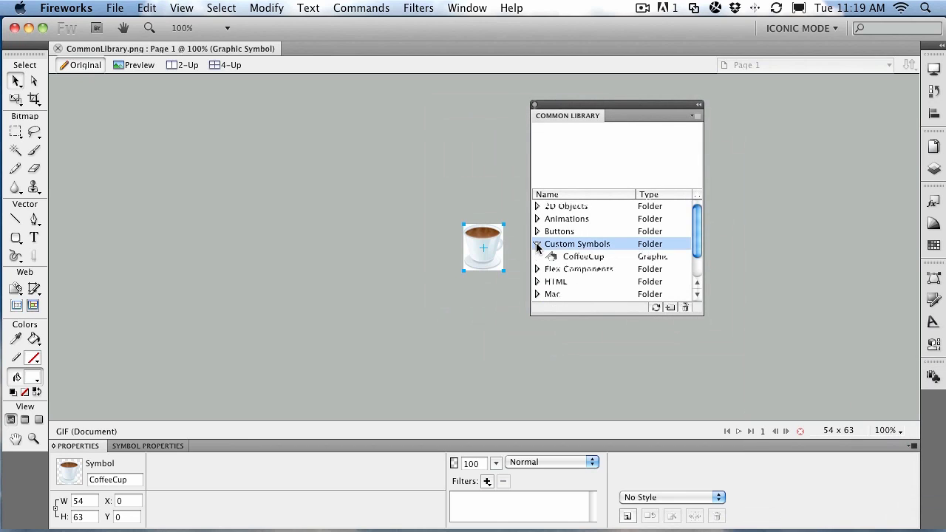
click(578, 258)
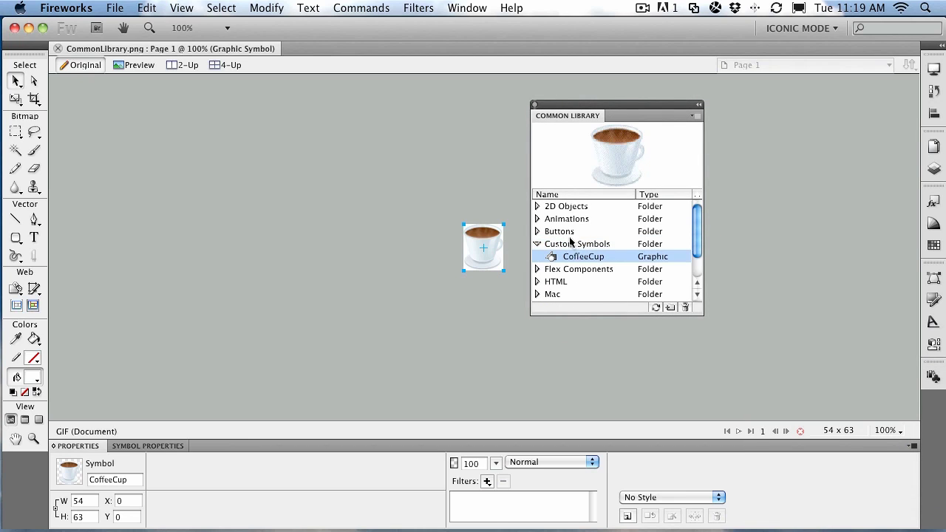
click(398, 153)
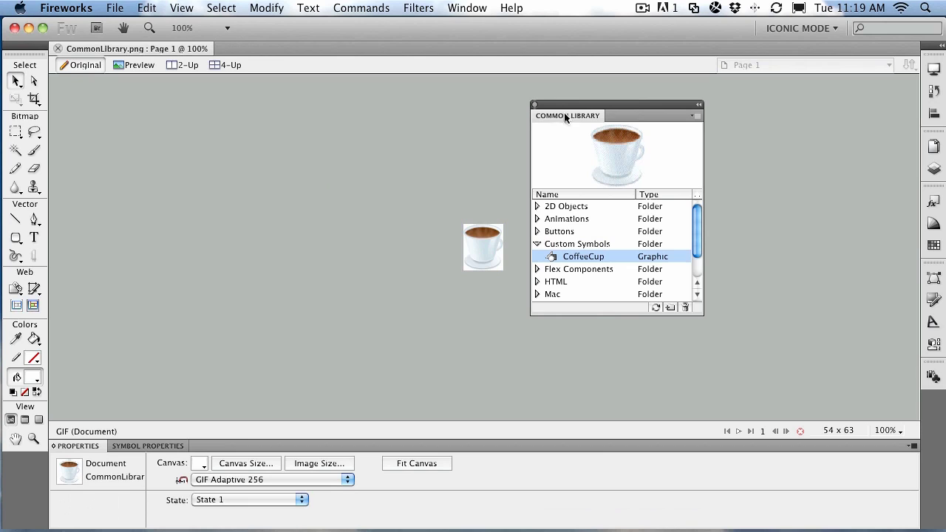
click(698, 105)
drag(540, 111, 936, 388)
Create a new document 100 pixels wide by 100 pixels high.
click(110, 8)
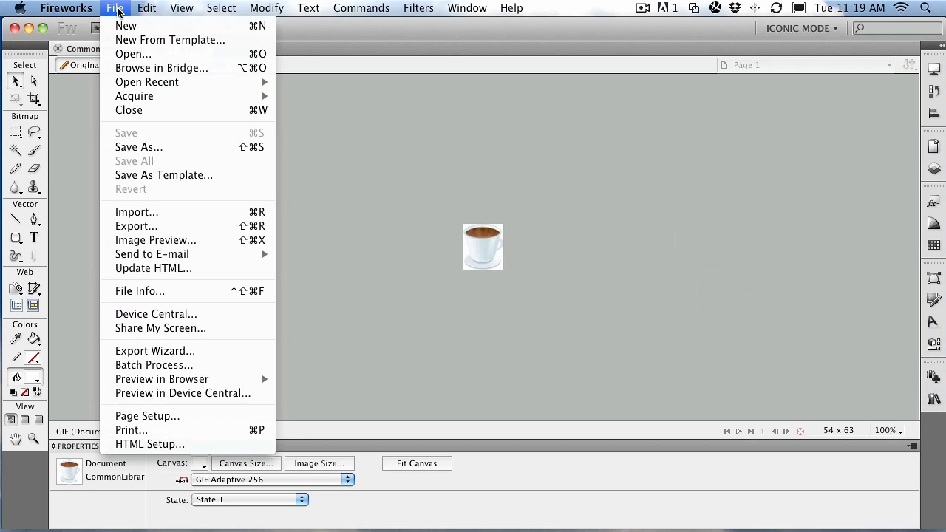
click(122, 30)
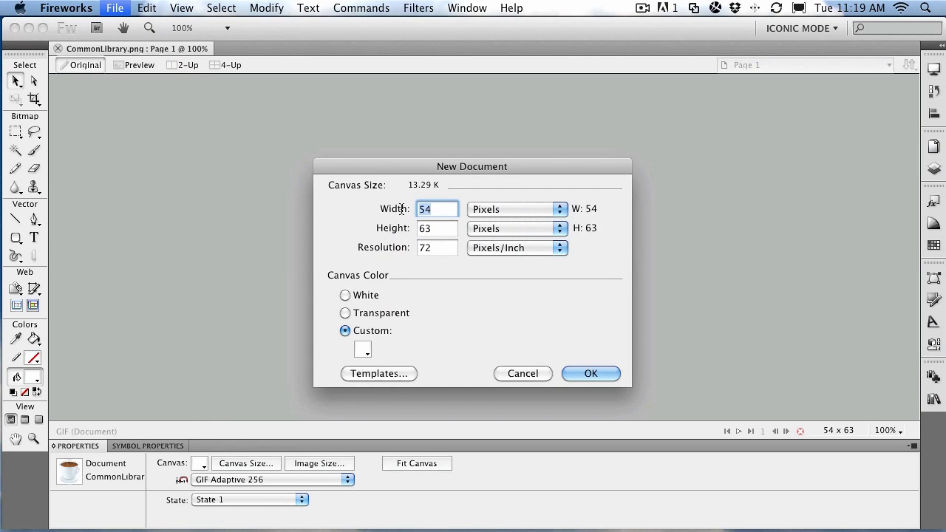
text(100)
key(Tab)
text(1)
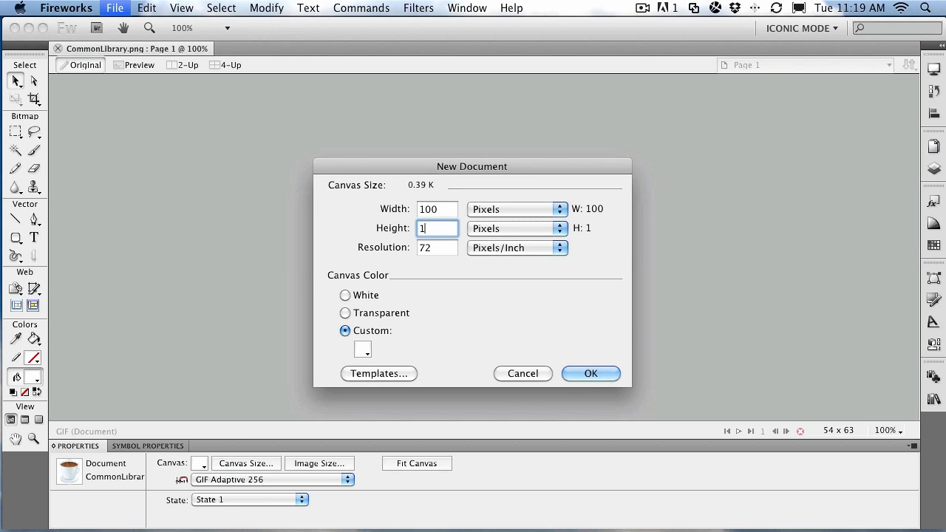
text(00)
click(589, 373)
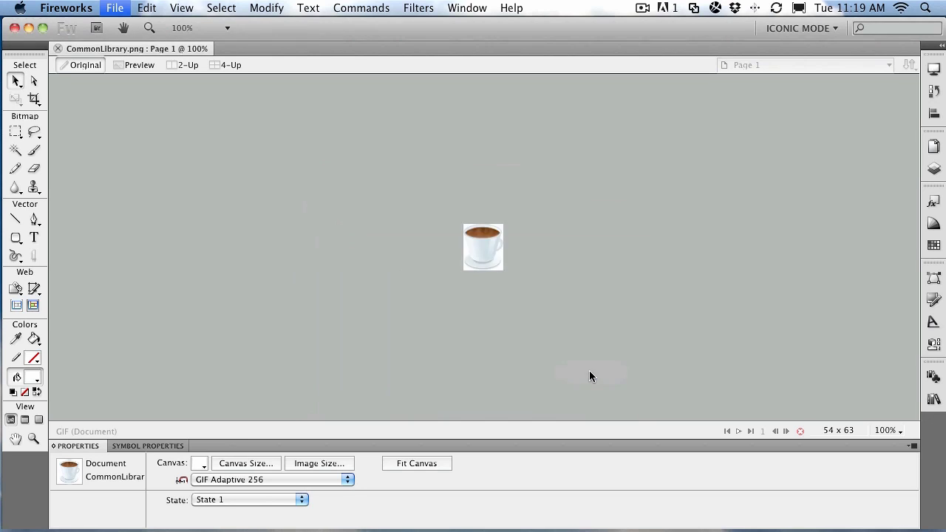
Drag CoffeeCup from Custom Symbols onto the Untitled-5 canvas centre, then deselect it.
click(932, 400)
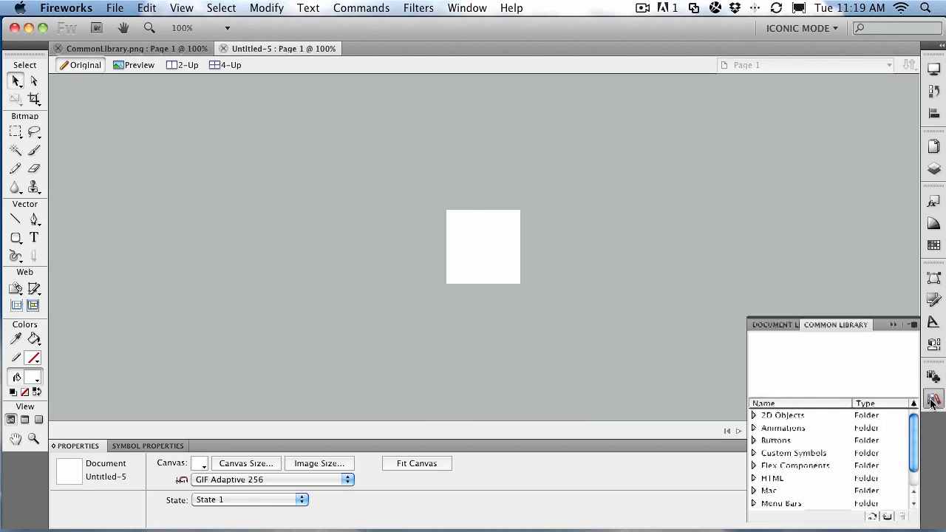
click(753, 453)
click(781, 466)
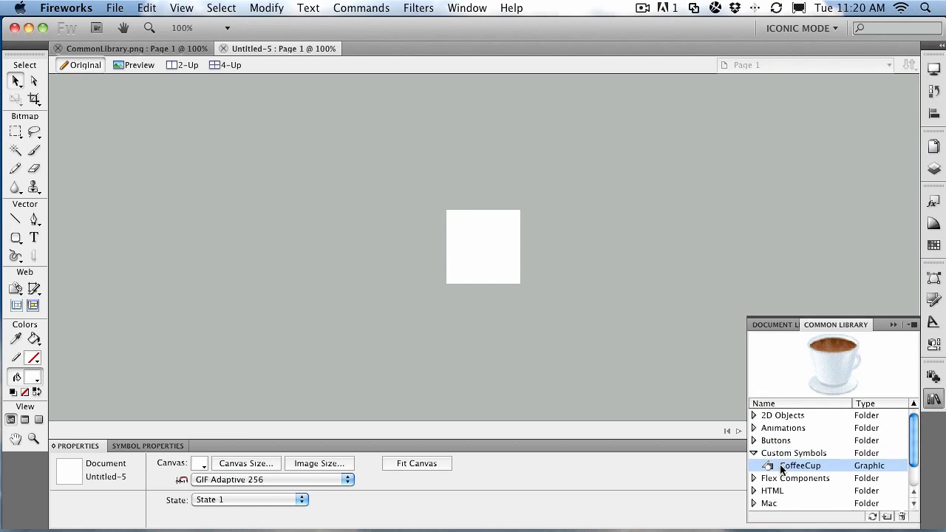
drag(781, 467, 467, 240)
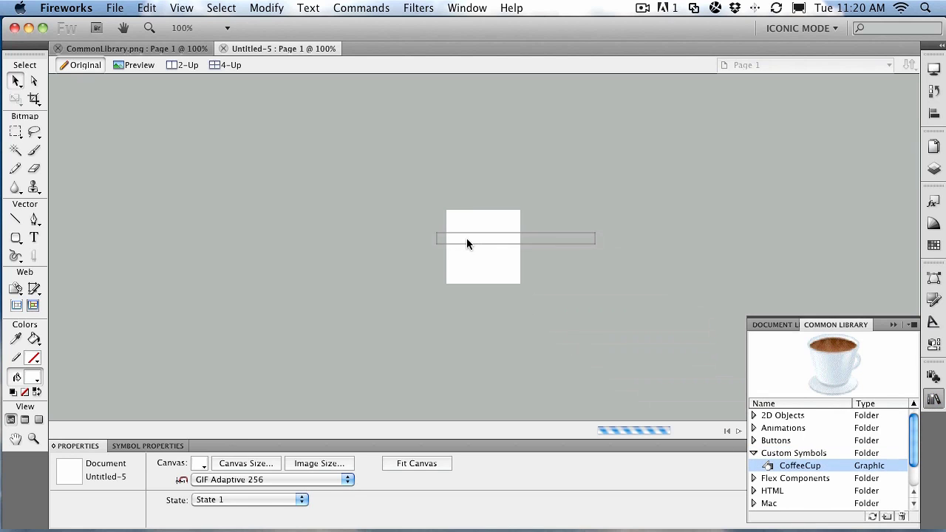
drag(466, 239, 467, 239)
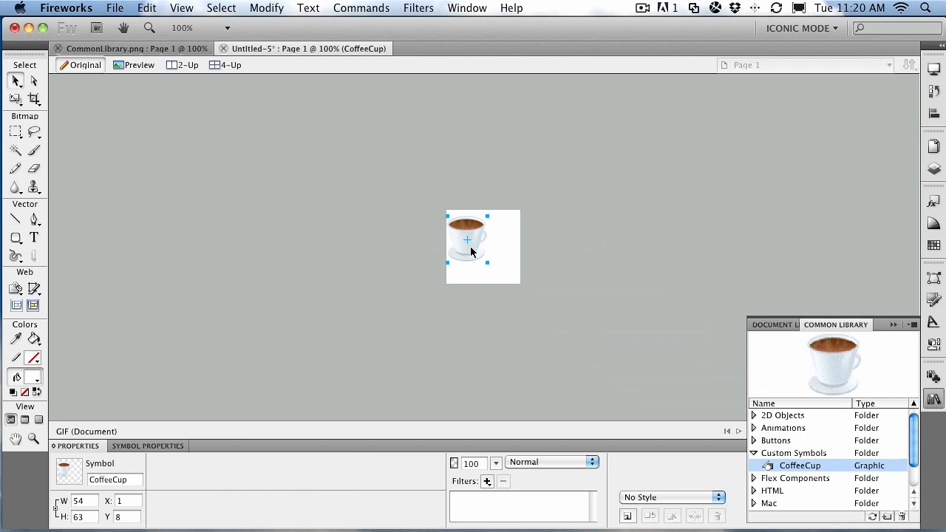
click(489, 257)
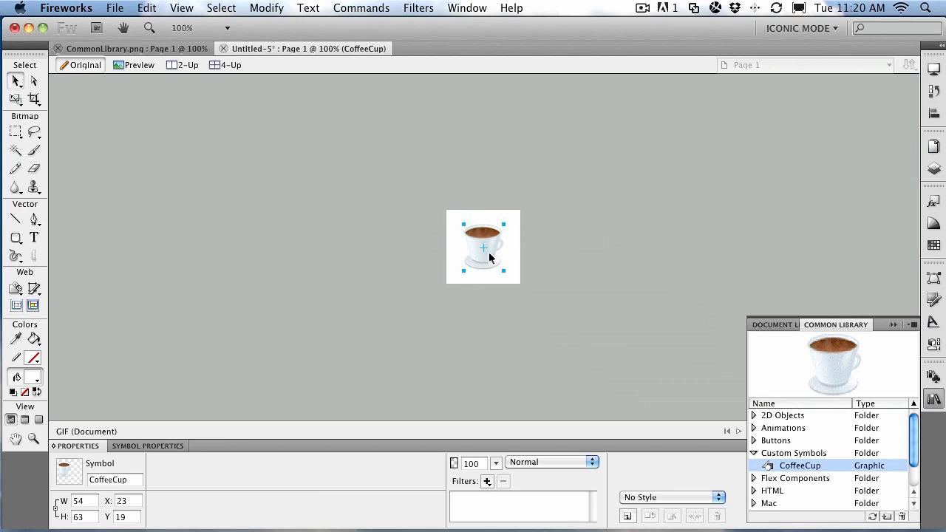
click(535, 272)
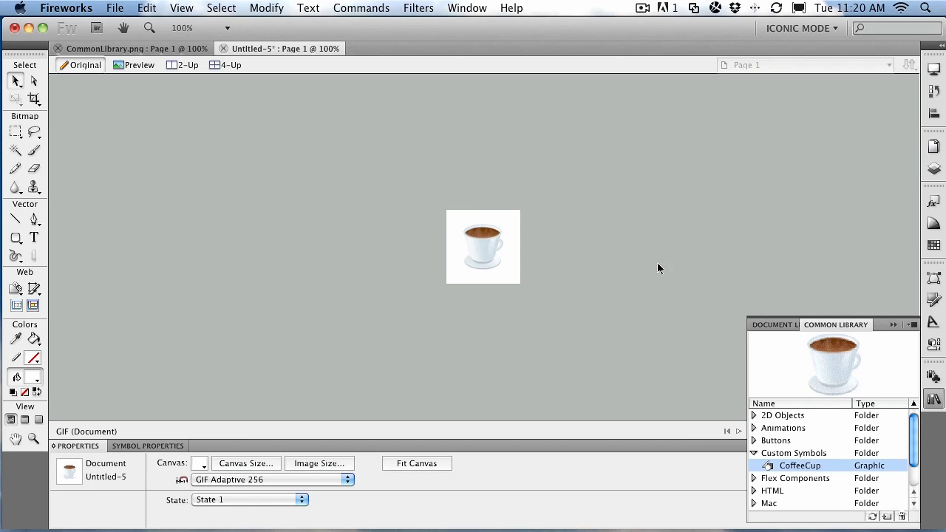
Switch to Untitled-5's Document Library listing CoffeeCup, checking its options menu.
click(761, 325)
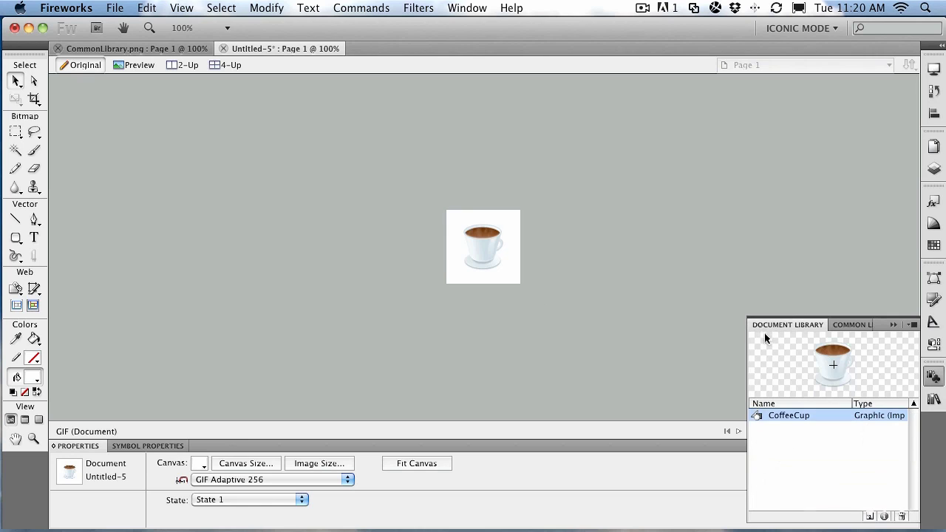
click(913, 325)
click(840, 447)
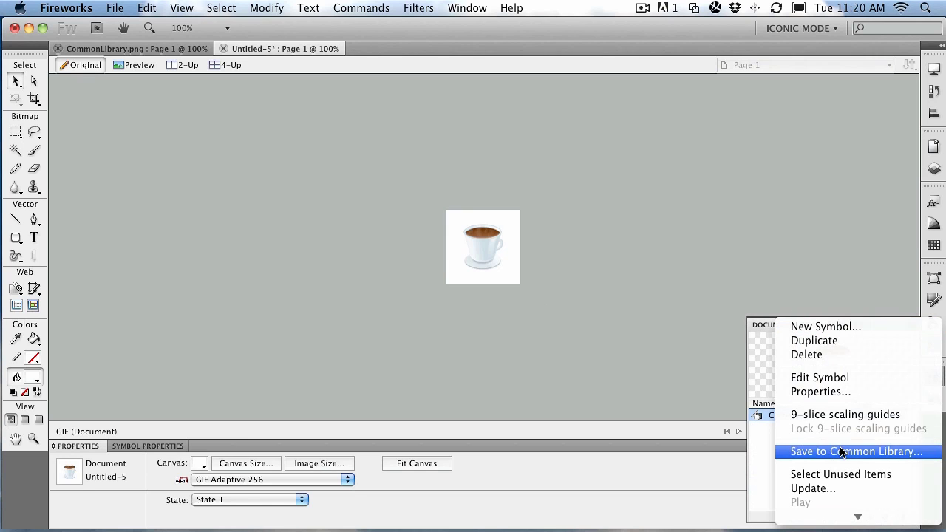